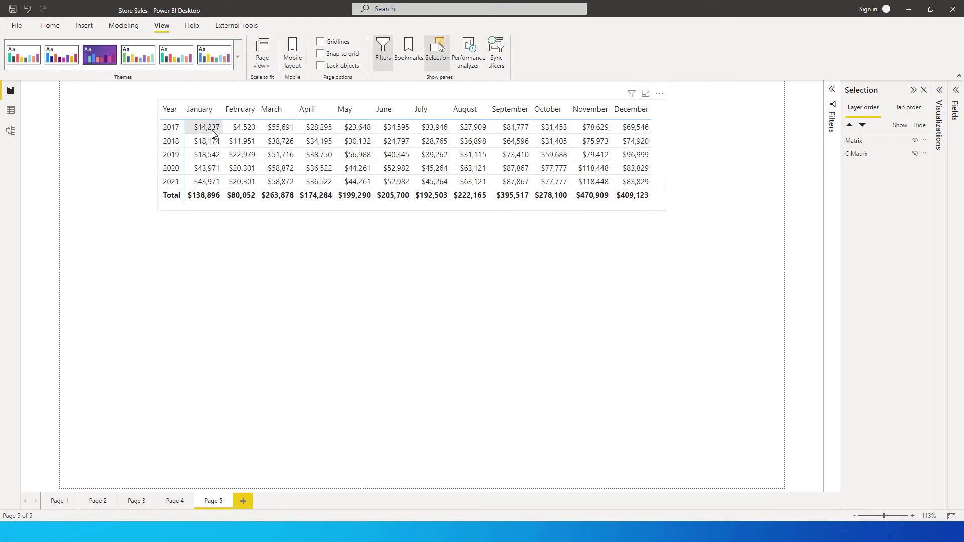
Check values in the 2017–2021 monthly sales matrix tooltips and expand the Filters pane
mouse_move(212, 133)
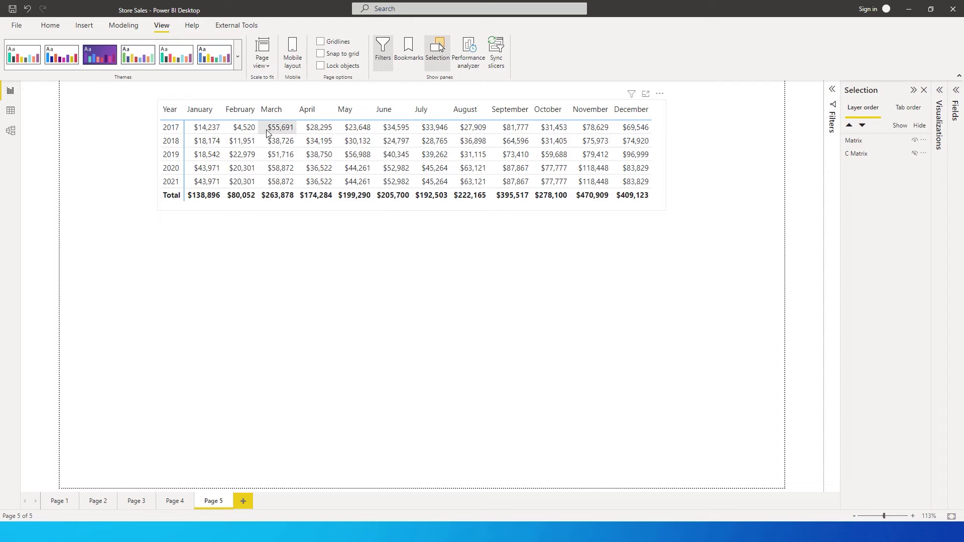
mouse_move(242, 133)
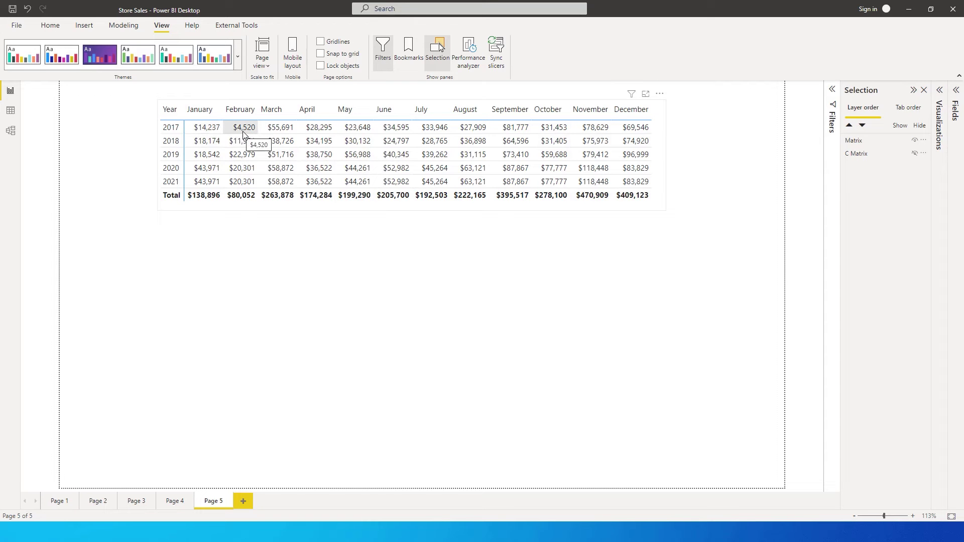
mouse_move(621, 131)
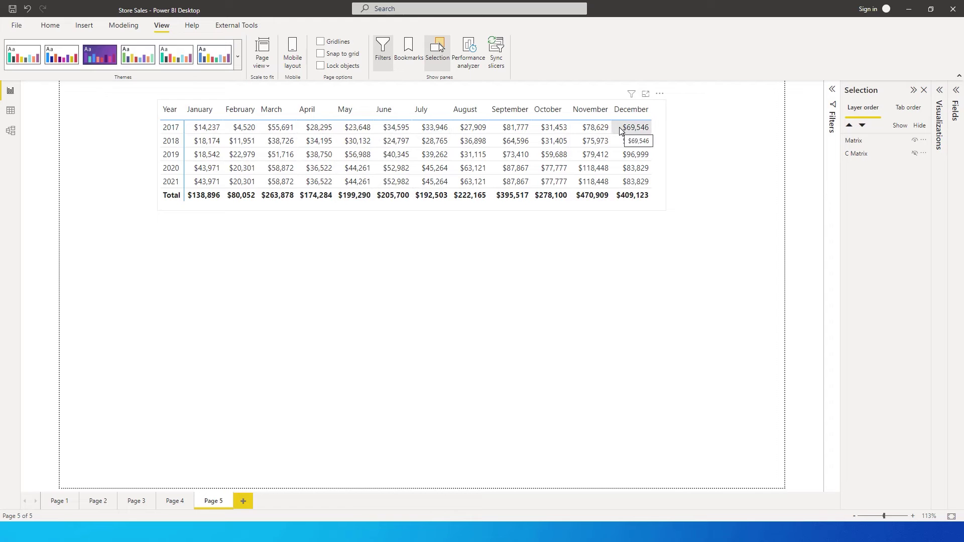
mouse_move(606, 200)
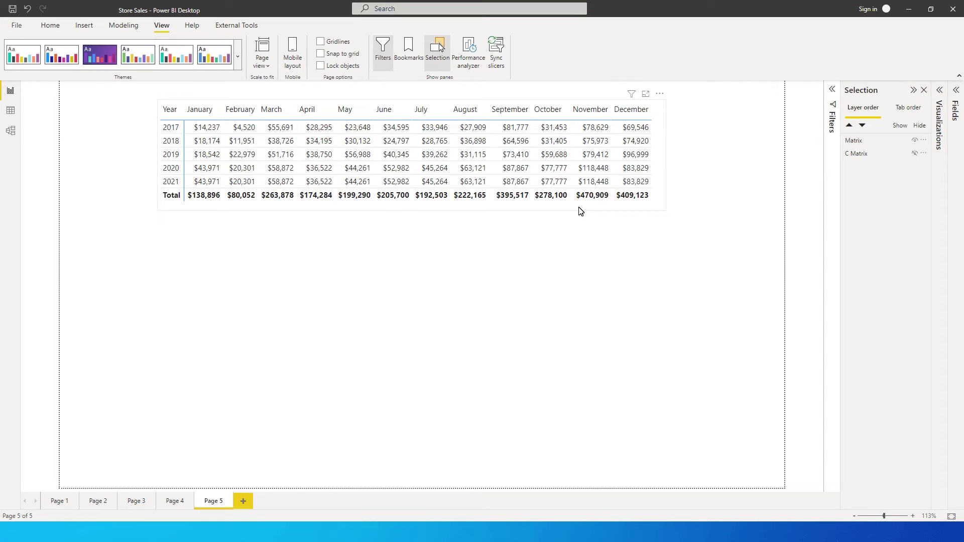
click(834, 103)
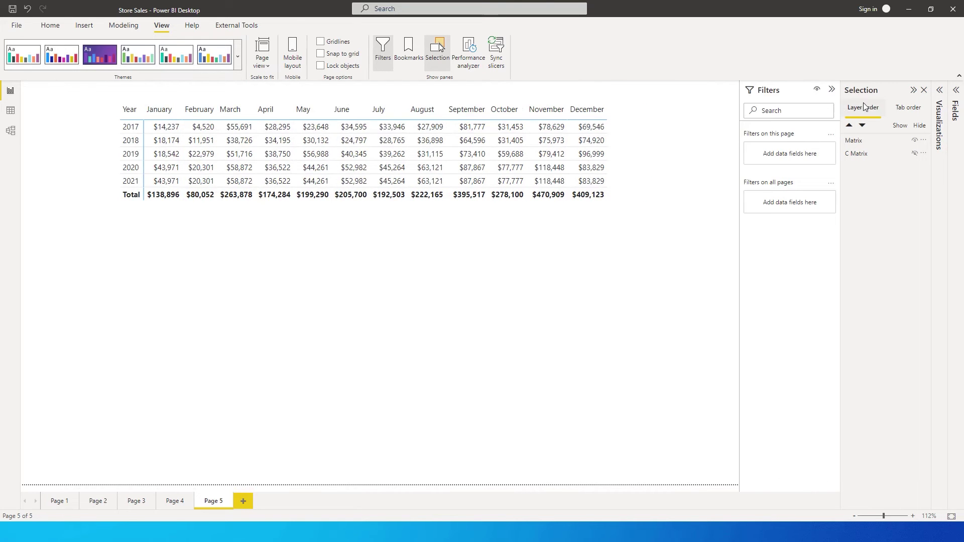
Collapse Filters and unhide C Matrix in the Selection pane, revealing the red-to-green heat-map copy
click(833, 90)
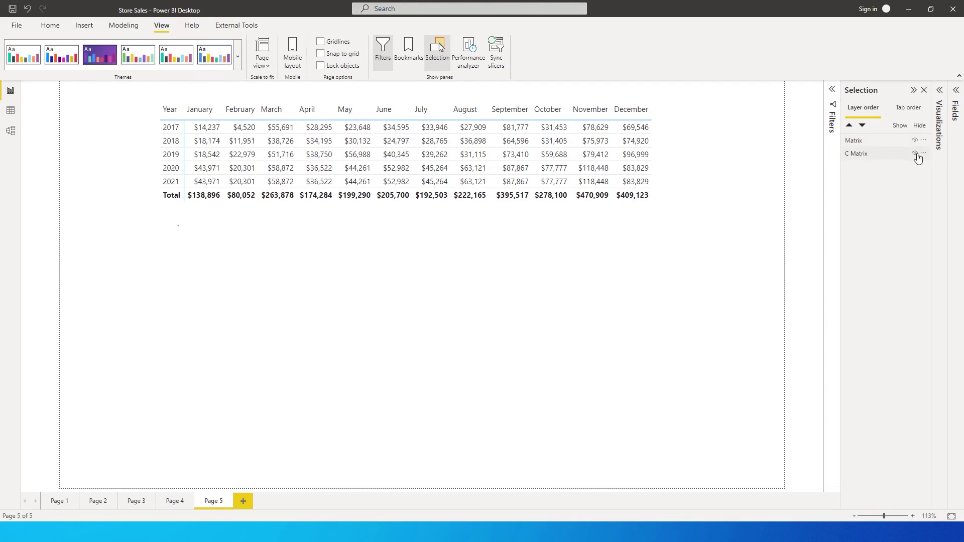
click(914, 153)
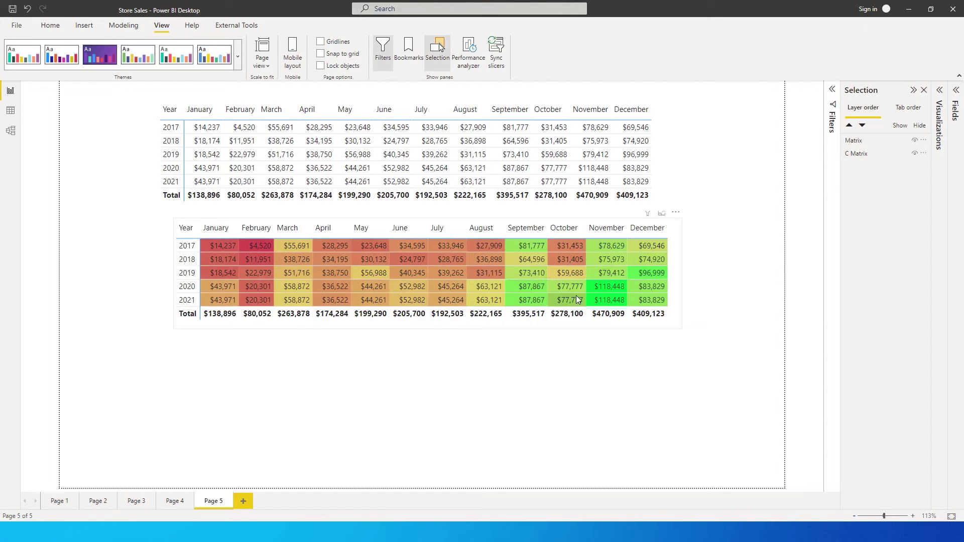
mouse_move(621, 294)
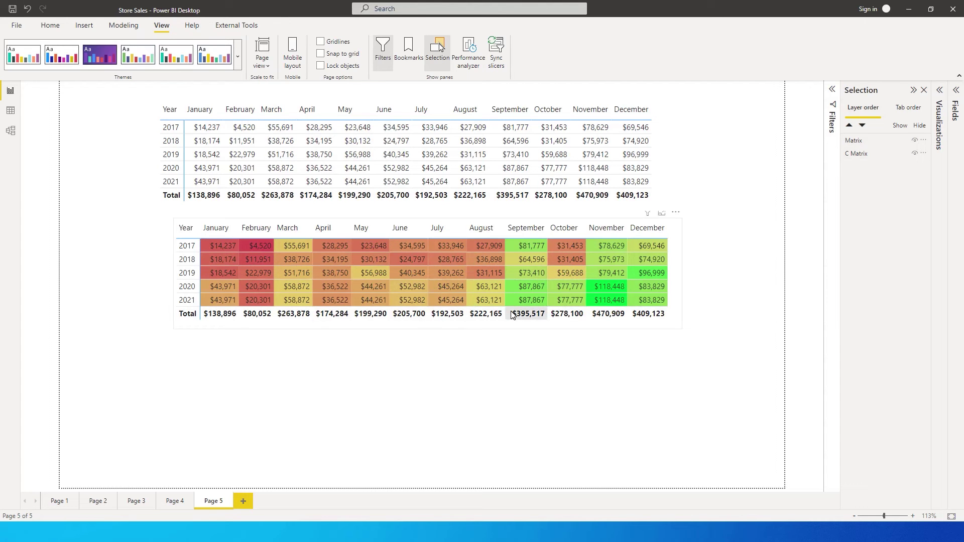
mouse_move(490, 287)
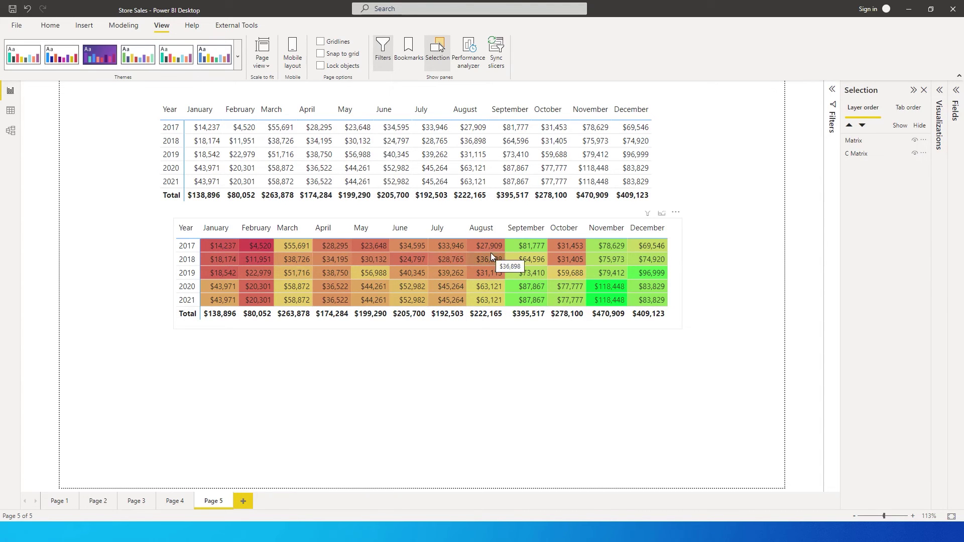
mouse_move(460, 250)
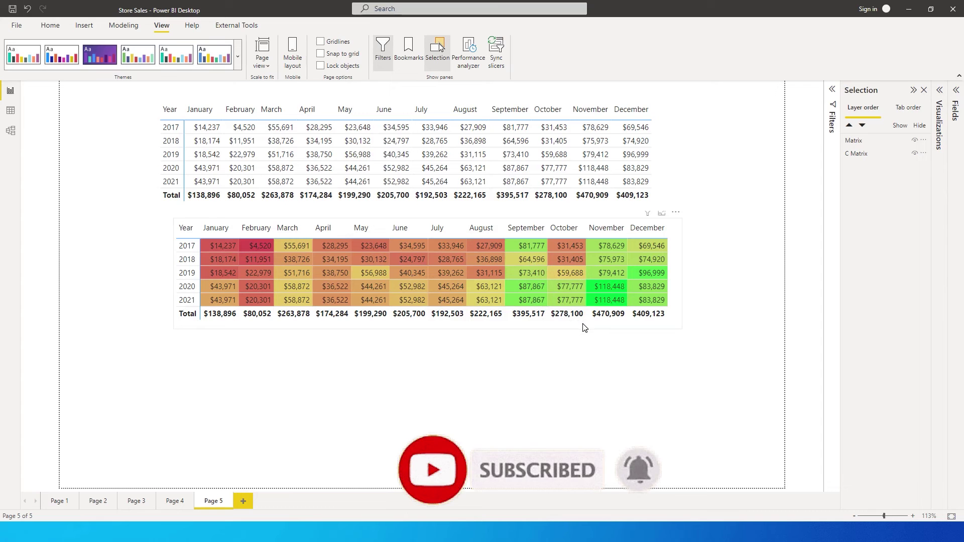
Align C Matrix below the plain matrix, select the plain matrix, and show its Visualizations and Fields panes
drag(577, 328, 561, 336)
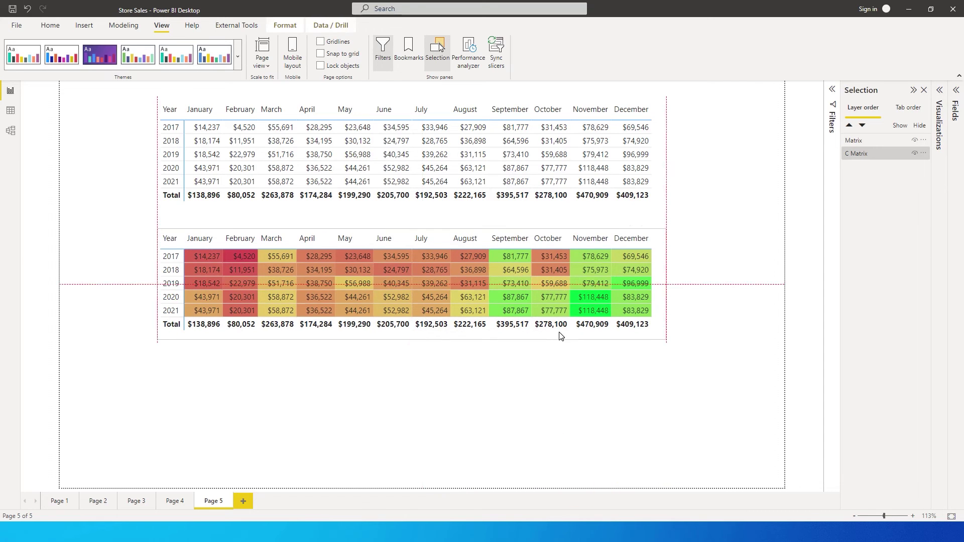
click(522, 165)
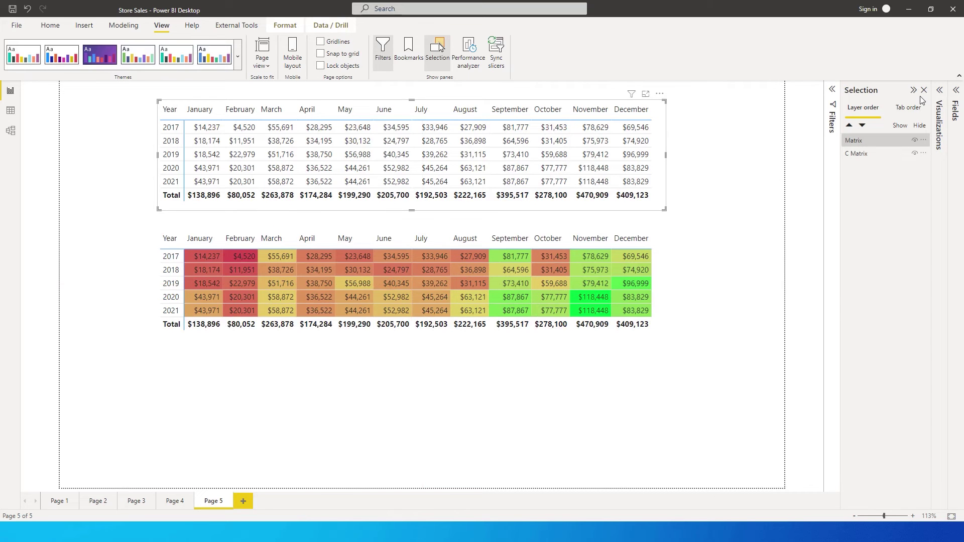
click(941, 91)
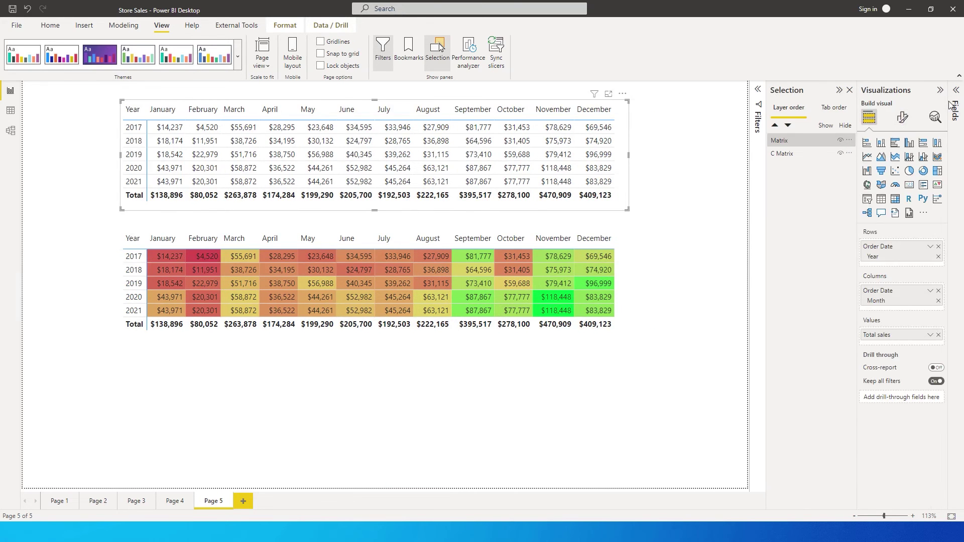
click(956, 90)
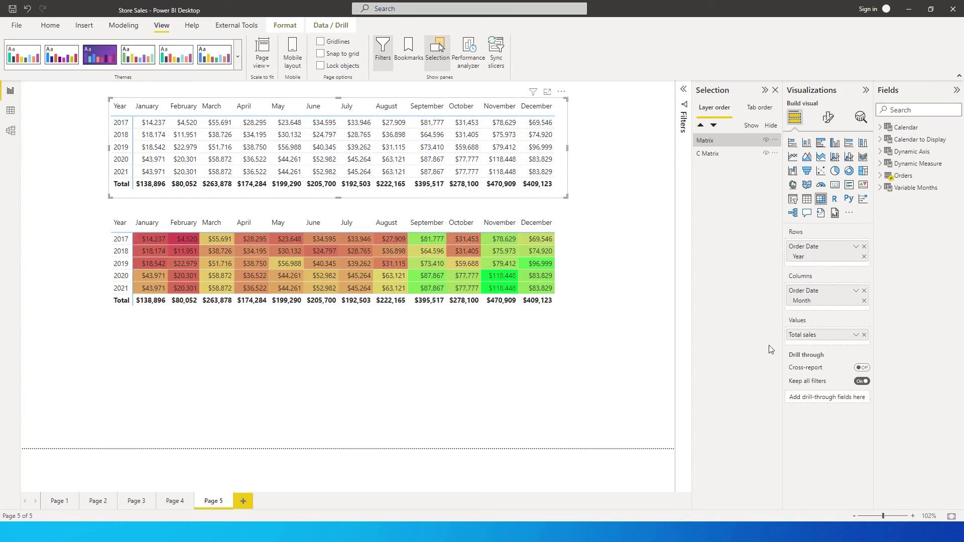
click(856, 335)
Open Background color conditional formatting for Total sales and move the dialog aside
mouse_move(888, 391)
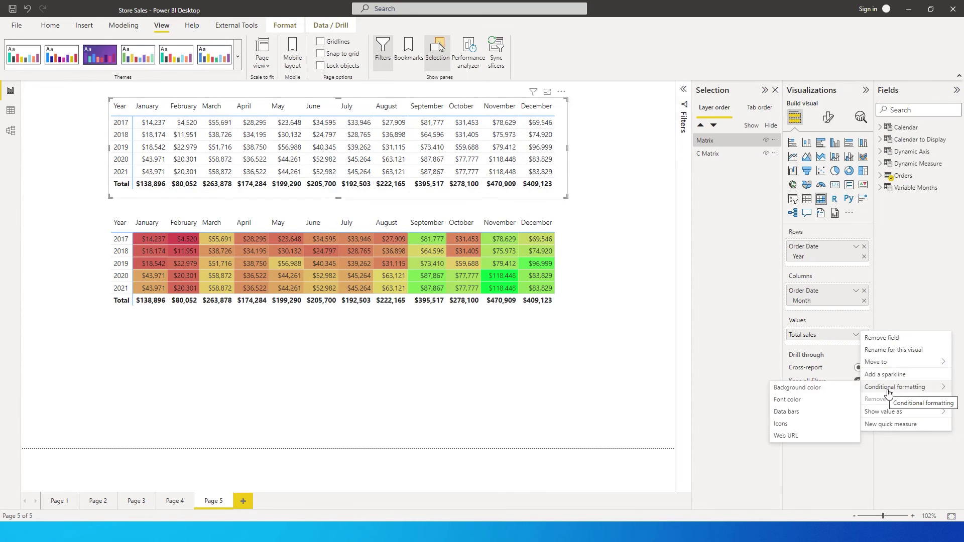
click(806, 388)
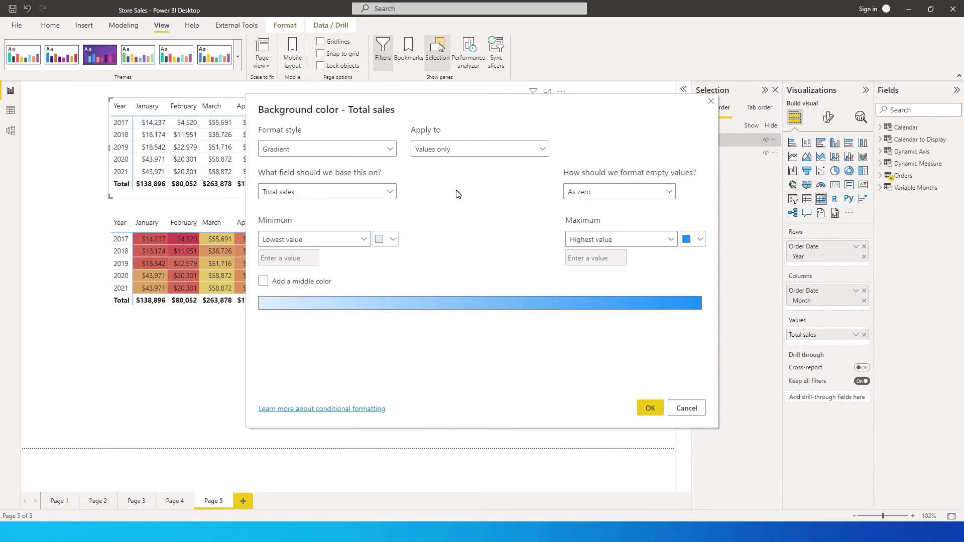
drag(406, 105, 552, 91)
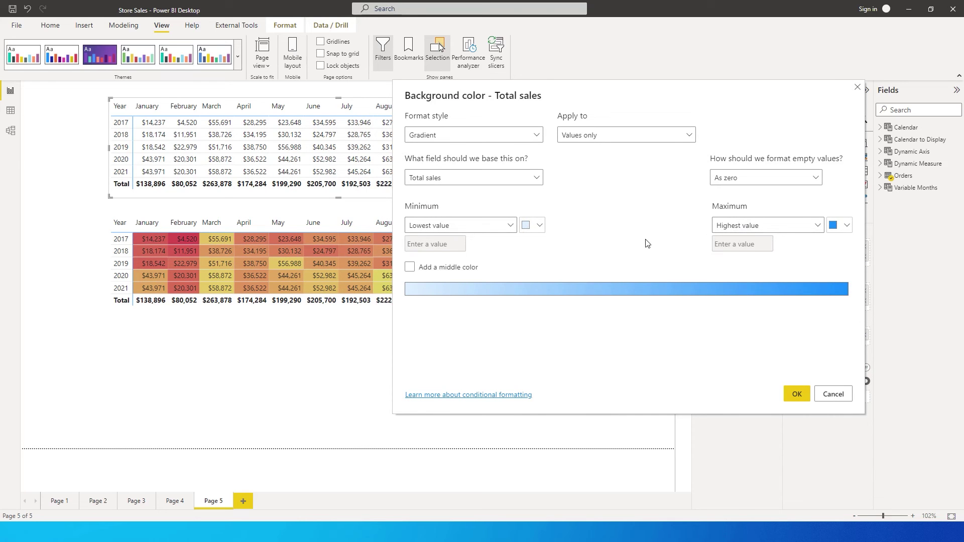
Set the gradient's Minimum colour to a custom dark red
click(541, 226)
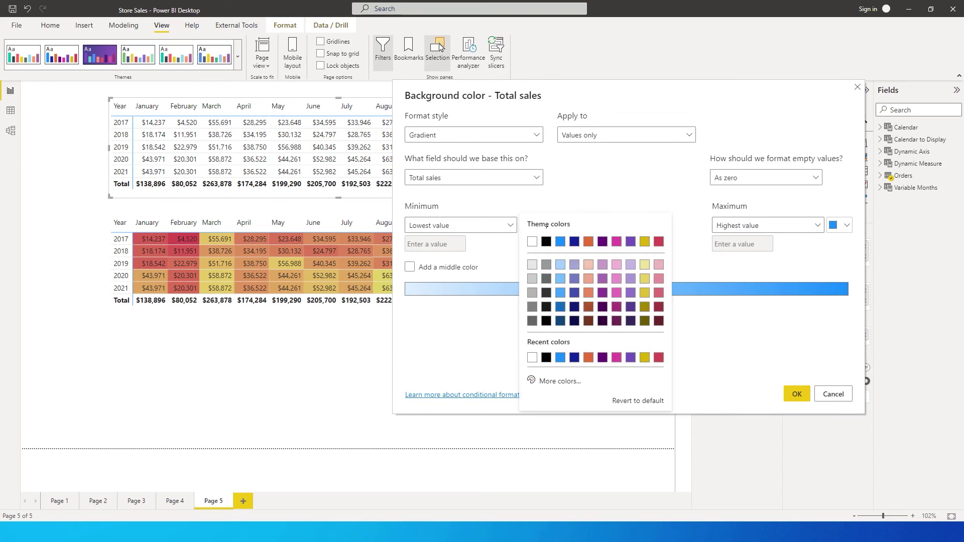
click(567, 386)
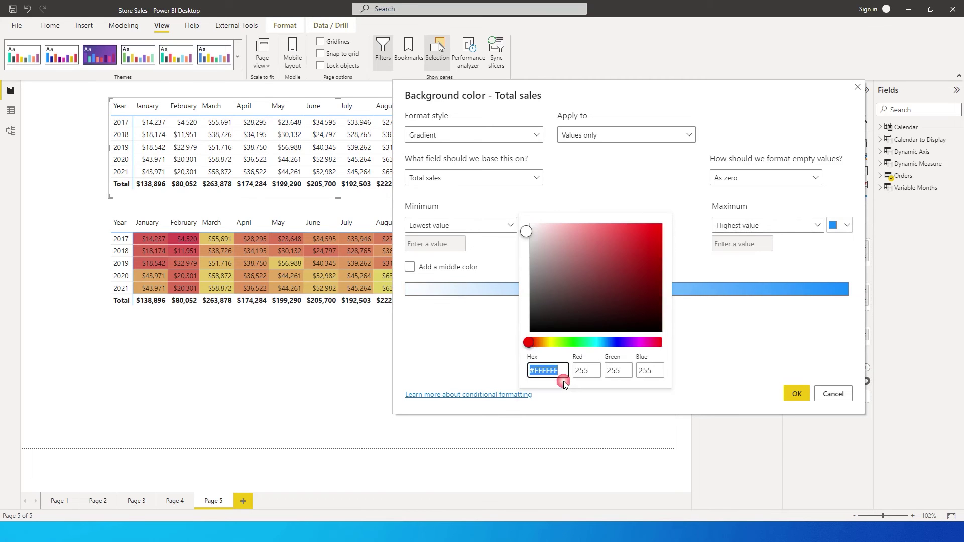
click(622, 248)
click(637, 250)
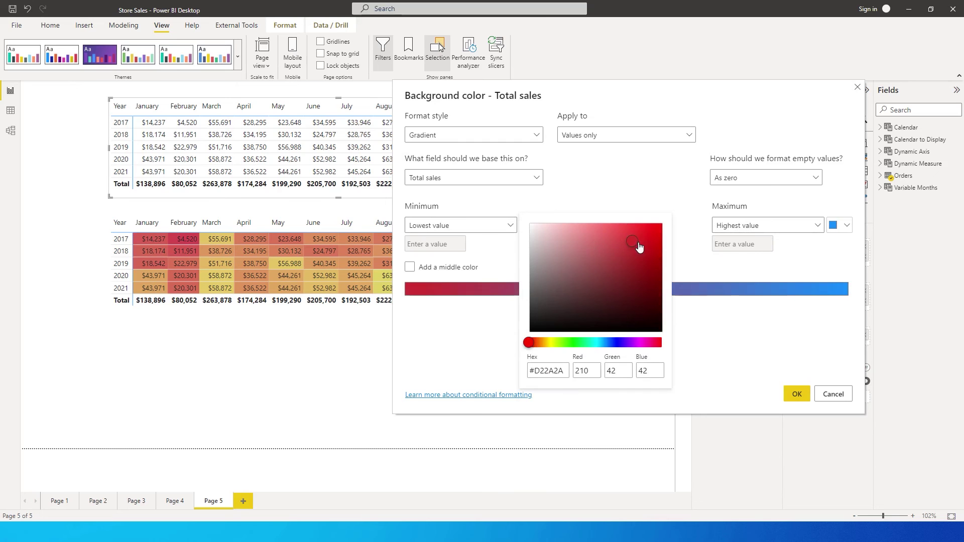
click(683, 336)
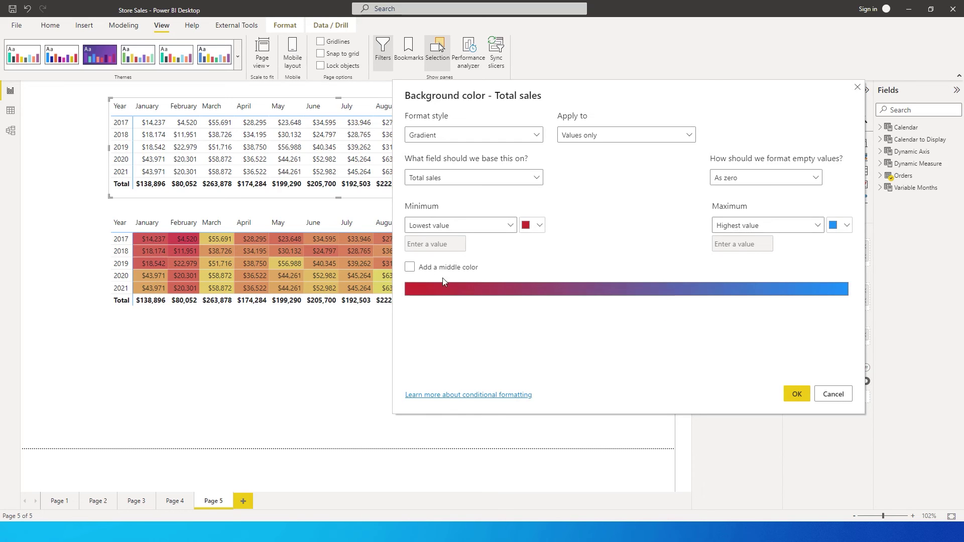
Add a middle colour to the gradient and set Center to a custom gold
click(411, 270)
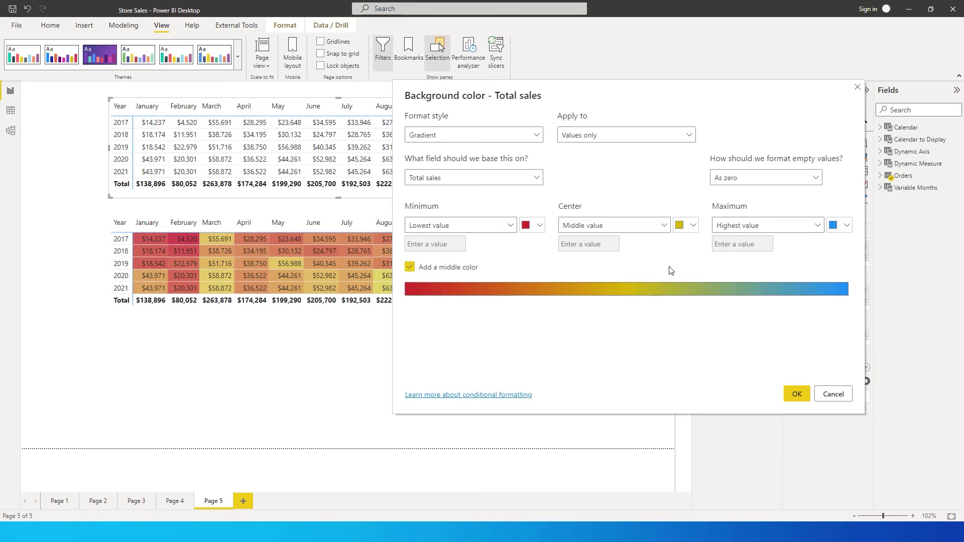
click(692, 226)
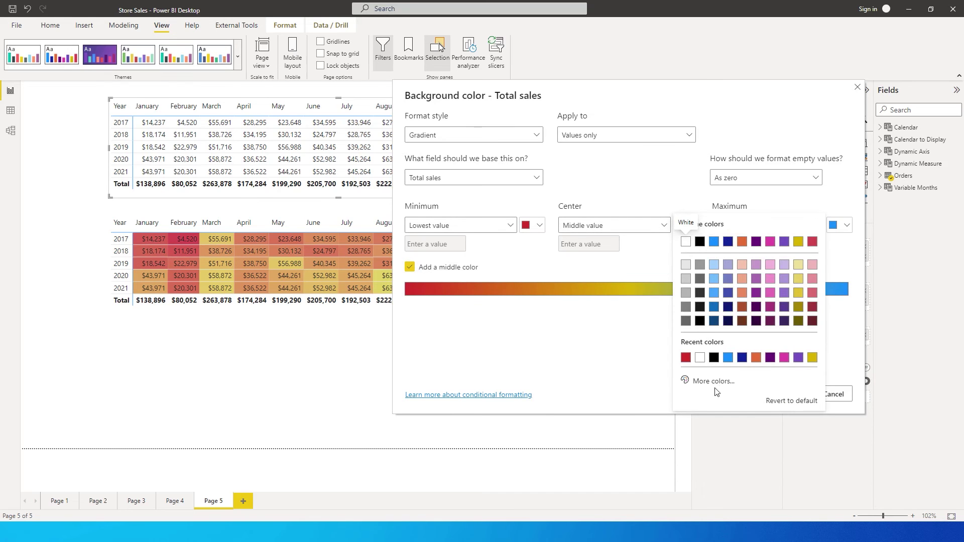
click(713, 381)
click(701, 343)
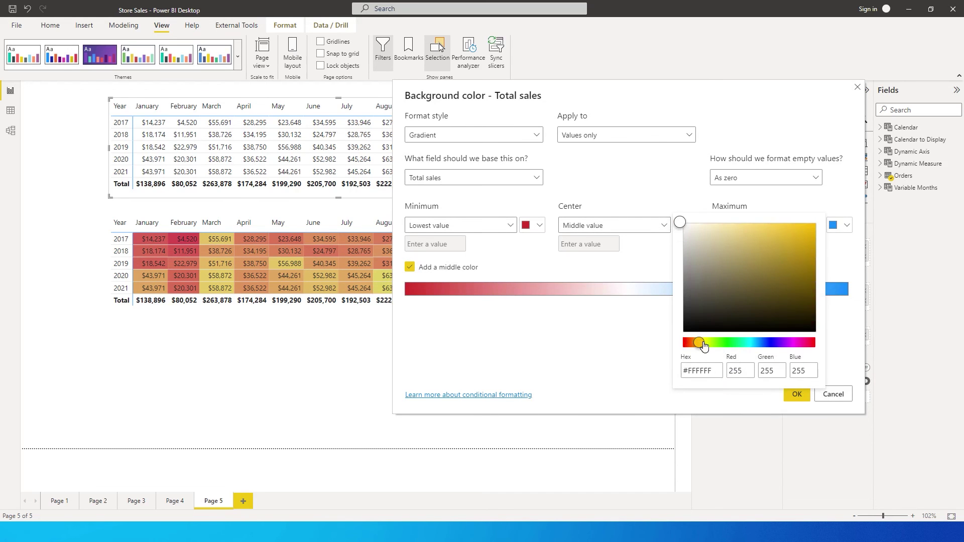
click(783, 244)
drag(789, 245, 804, 240)
click(628, 340)
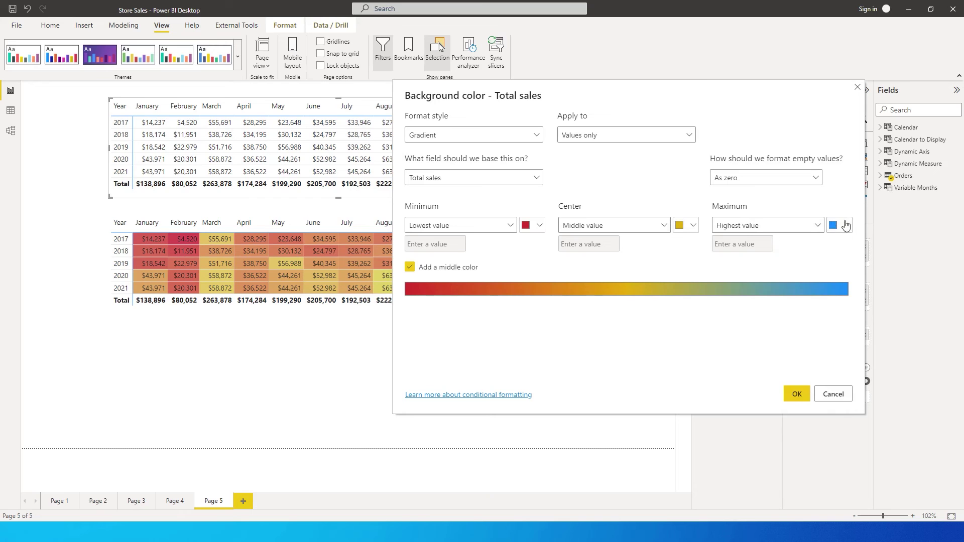
Set the Maximum colour to a bright custom green
click(846, 225)
click(745, 384)
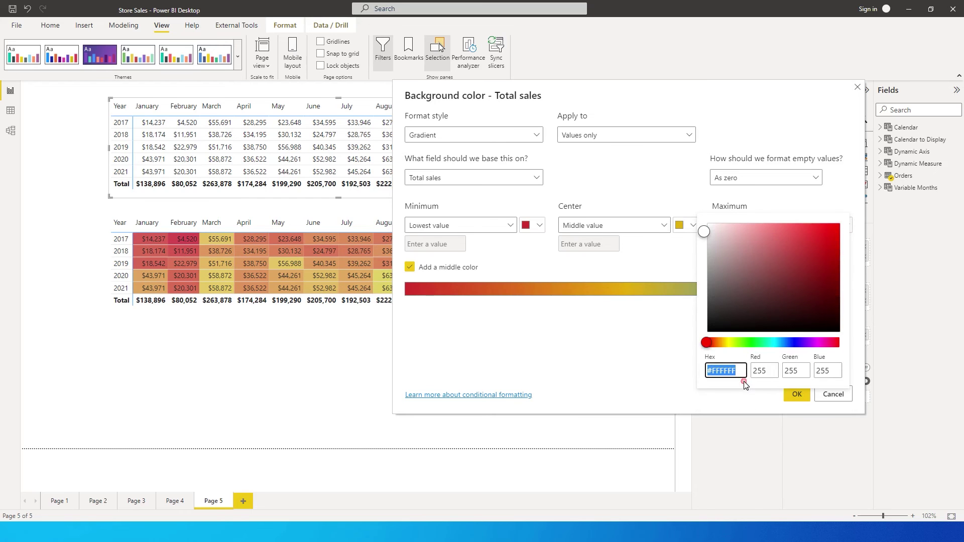
click(744, 342)
click(811, 244)
click(815, 242)
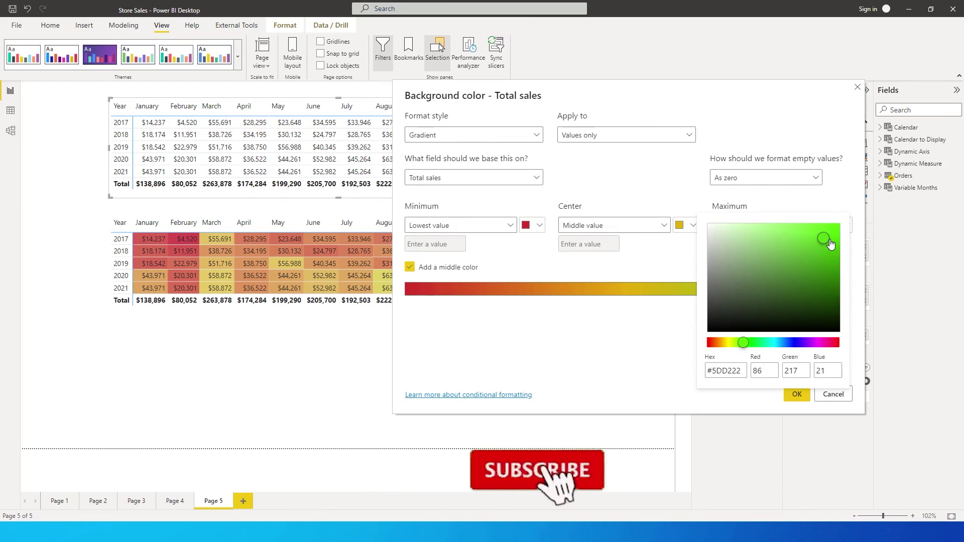
click(641, 362)
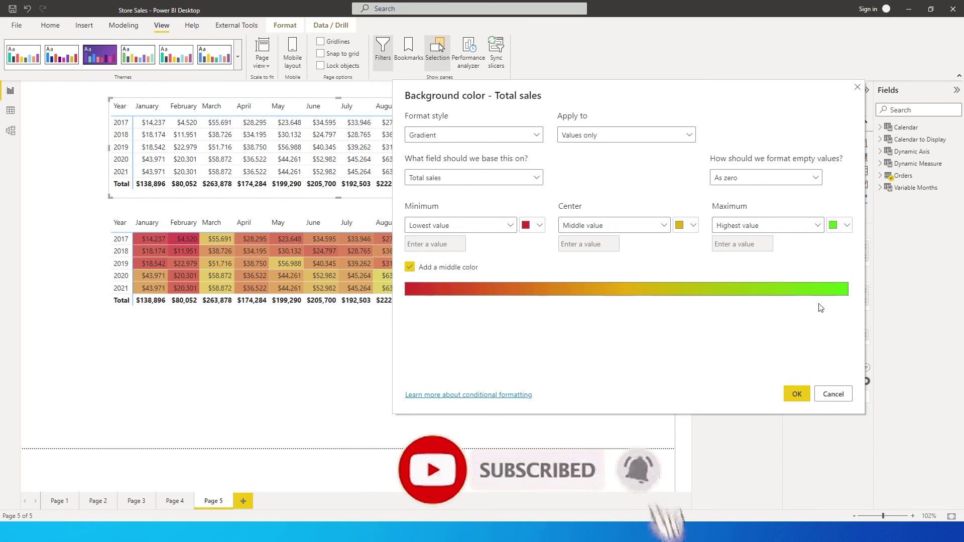
click(846, 225)
click(734, 381)
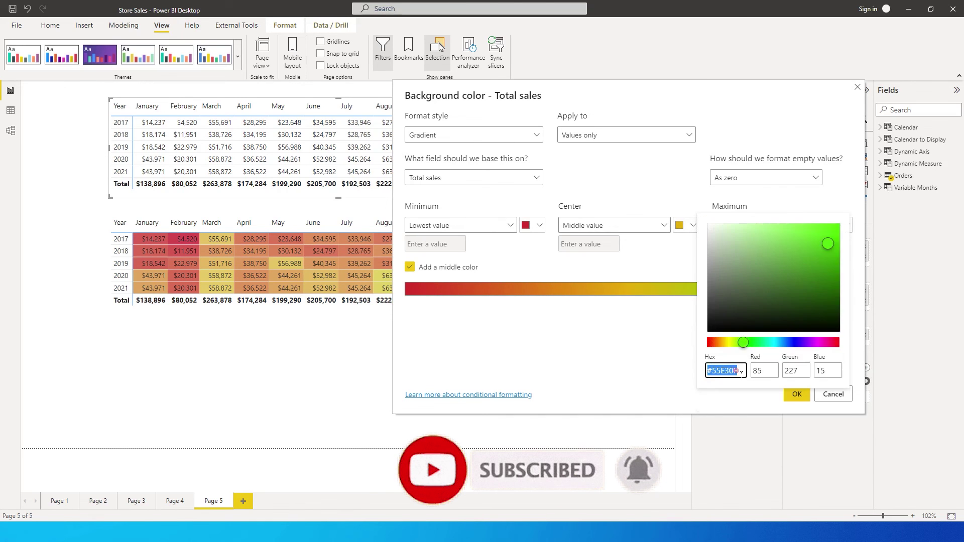
click(831, 235)
click(655, 326)
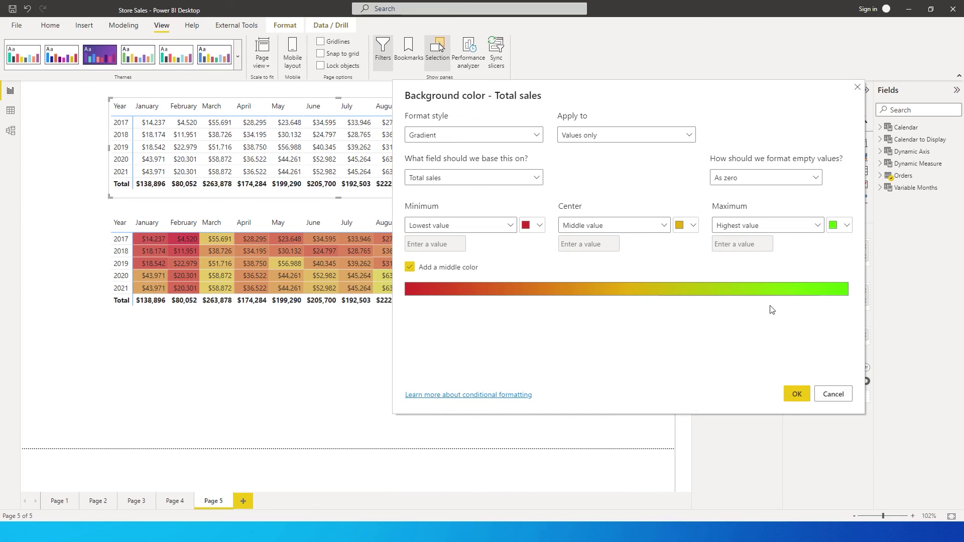
Apply the red-gold-green background gradient, check the heat-map cell values, then deselect the matrix
click(796, 394)
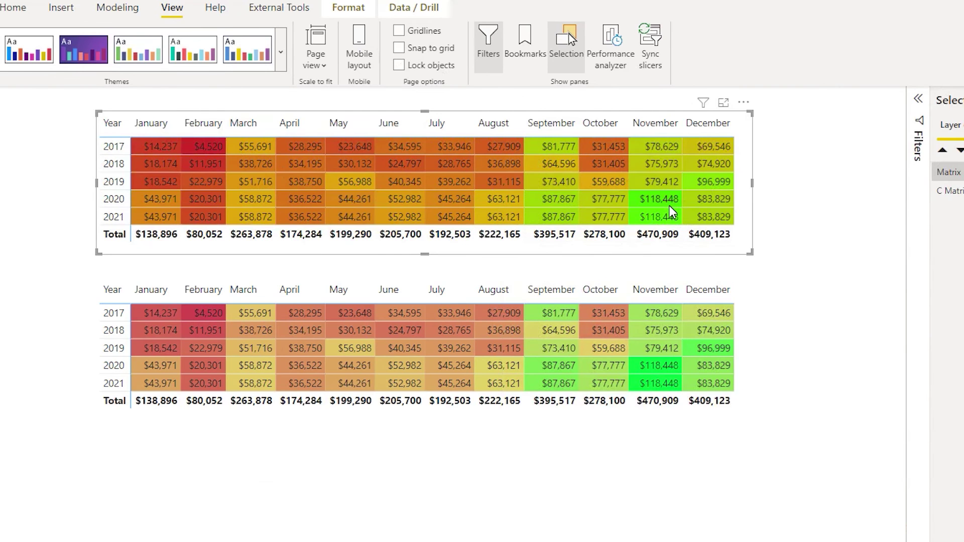
mouse_move(672, 220)
mouse_move(210, 151)
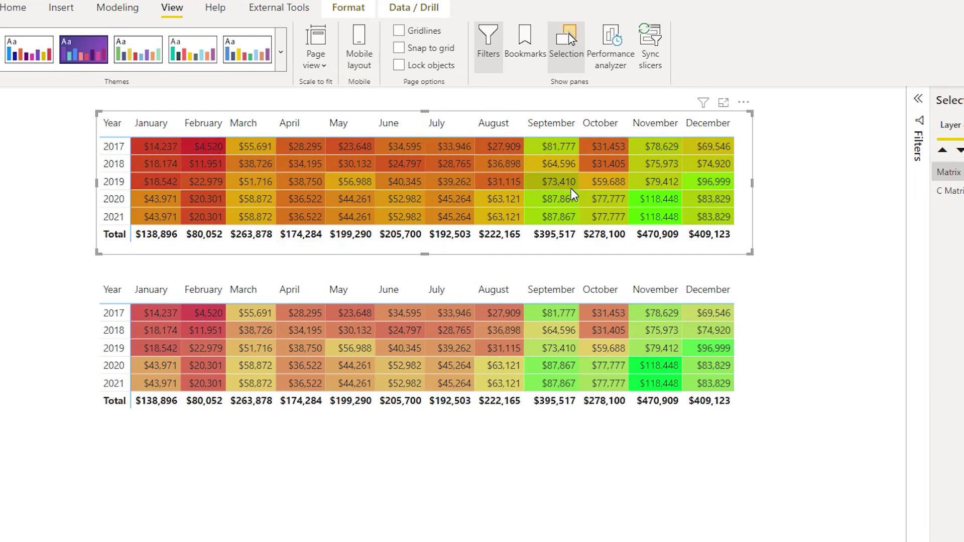
mouse_move(571, 189)
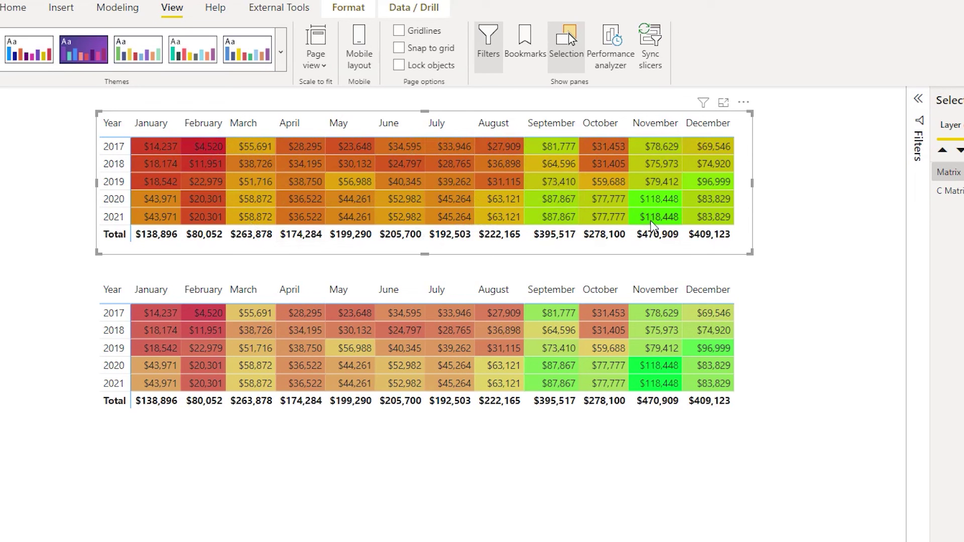
click(784, 252)
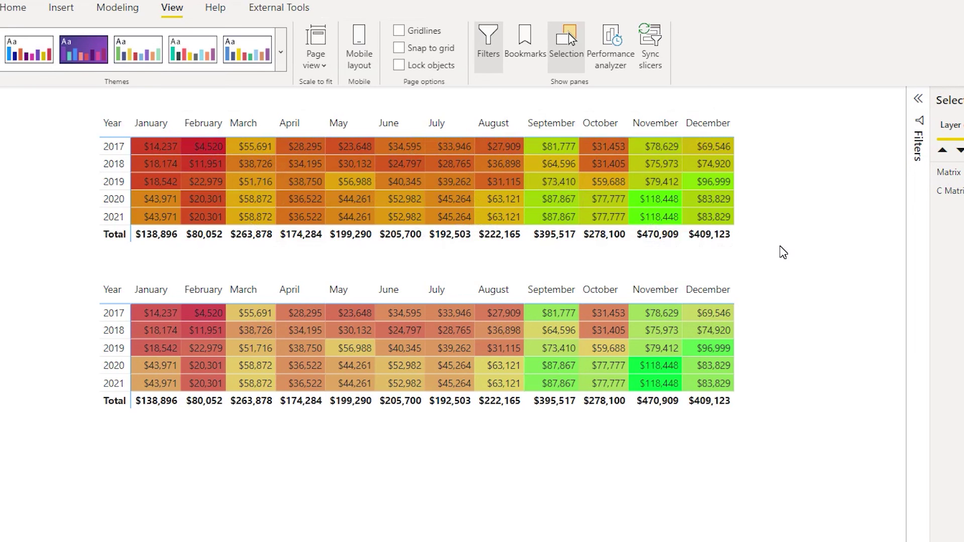